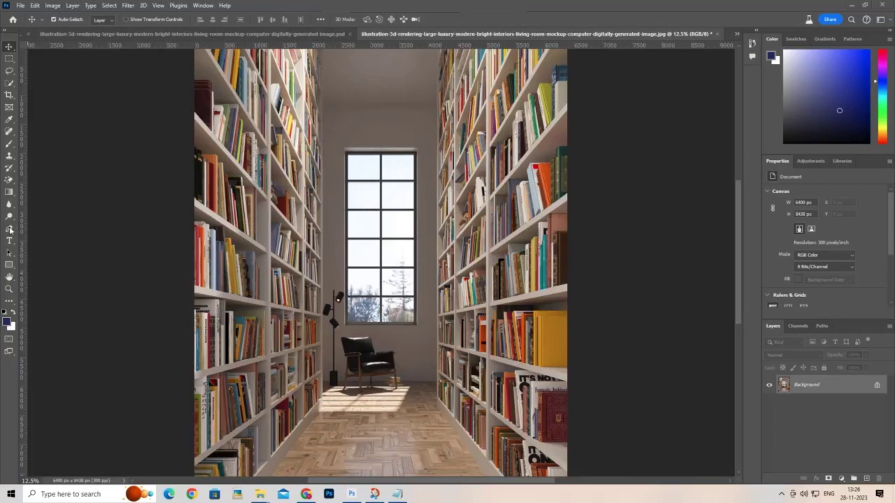
Outline the gap between the shelves, top to floor, with a four-point pen path and load it as a selection.
{"action": "scroll", "coordinate": [425, 289], "scroll_direction": "up", "scroll_amount": 2}
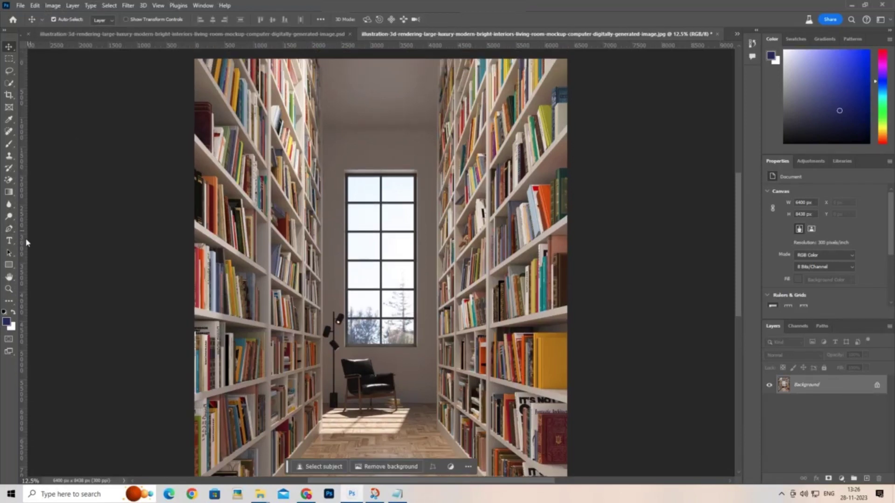
{"action": "left_click", "coordinate": [9, 229]}
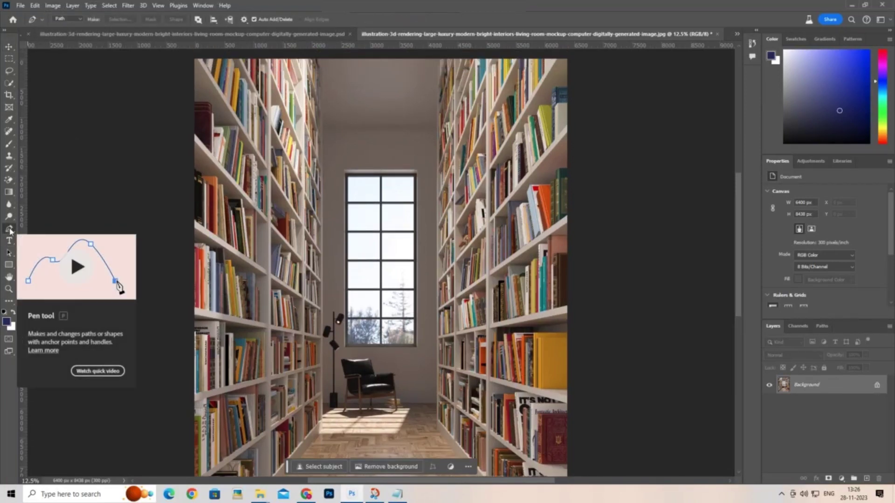
{"action": "left_click", "coordinate": [317, 60]}
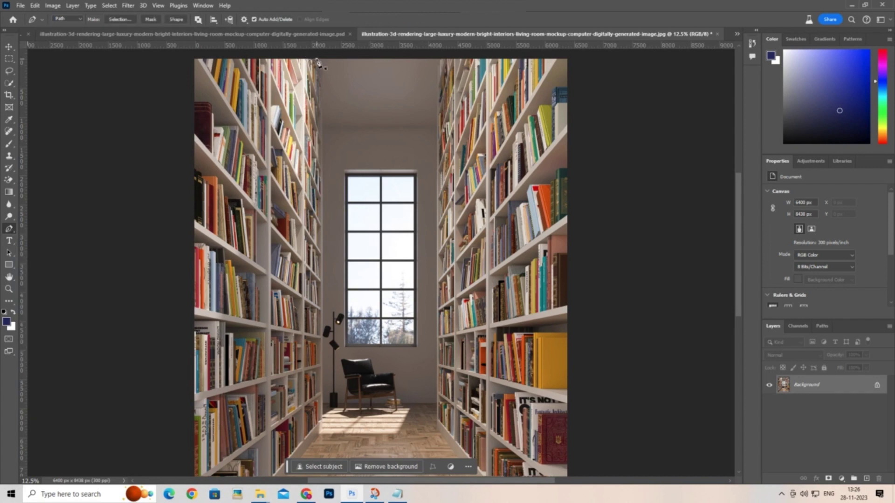
{"action": "left_click", "coordinate": [320, 433]}
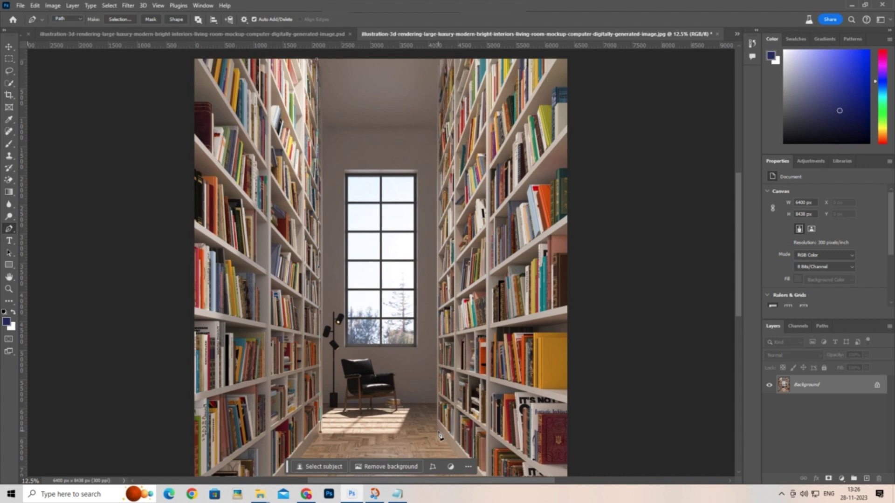
{"action": "left_click", "coordinate": [439, 432]}
{"action": "left_click", "coordinate": [439, 59]}
{"action": "left_click", "coordinate": [316, 60]}
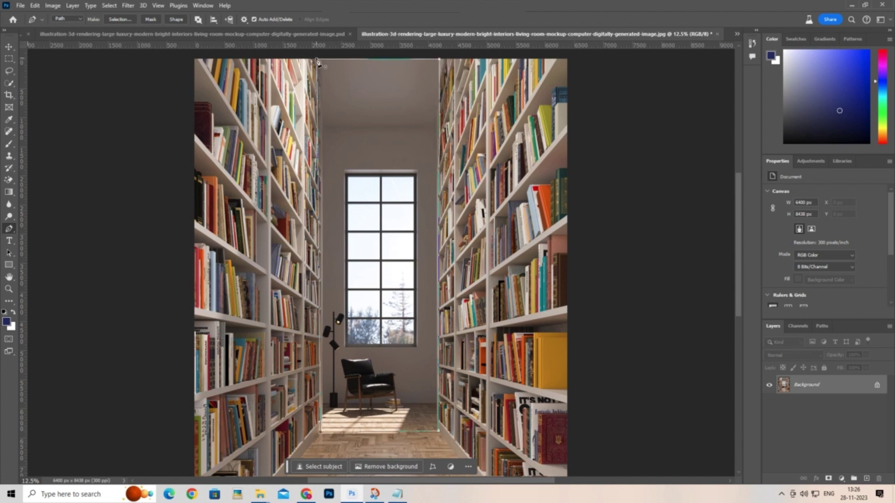
{"action": "key", "text": "ctrl+Return"}
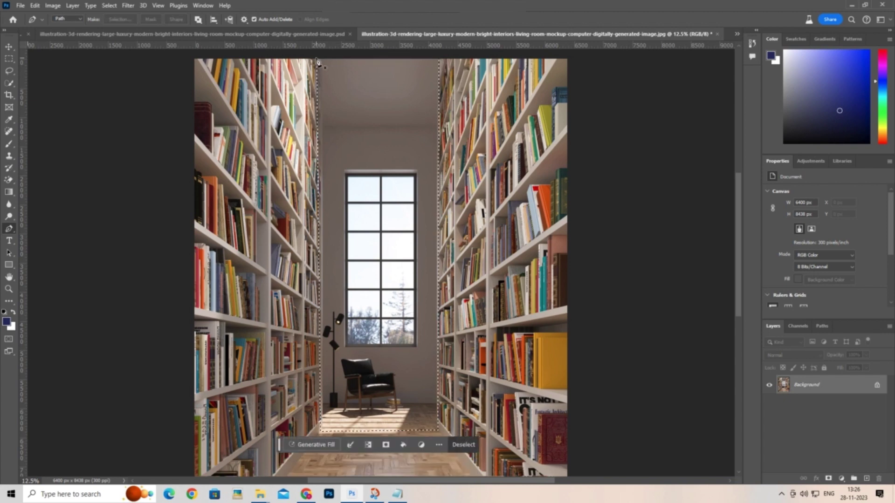
{"action": "key", "text": "ctrl+minus"}
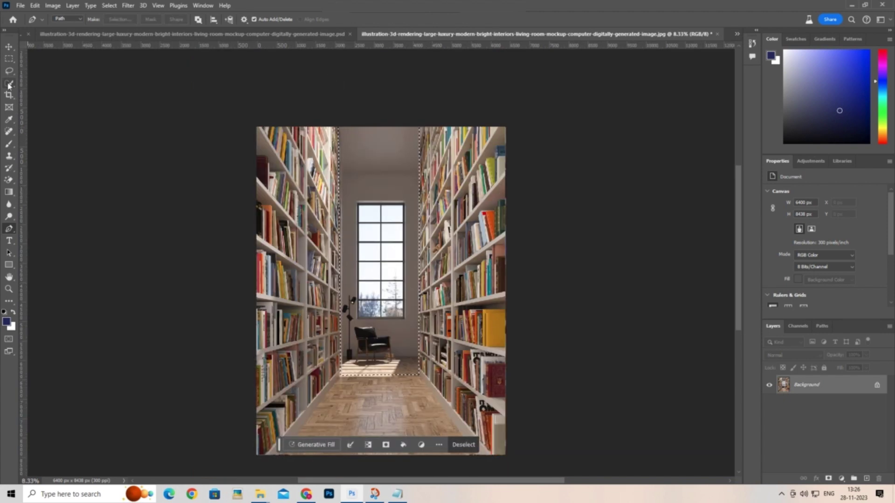
Brush the ceiling strip, top-right corner, floor and top edge into the selection with Quick Selection.
{"action": "key", "text": "w"}
{"action": "key", "text": "ctrl+plus"}
{"action": "key", "text": "ctrl+minus"}
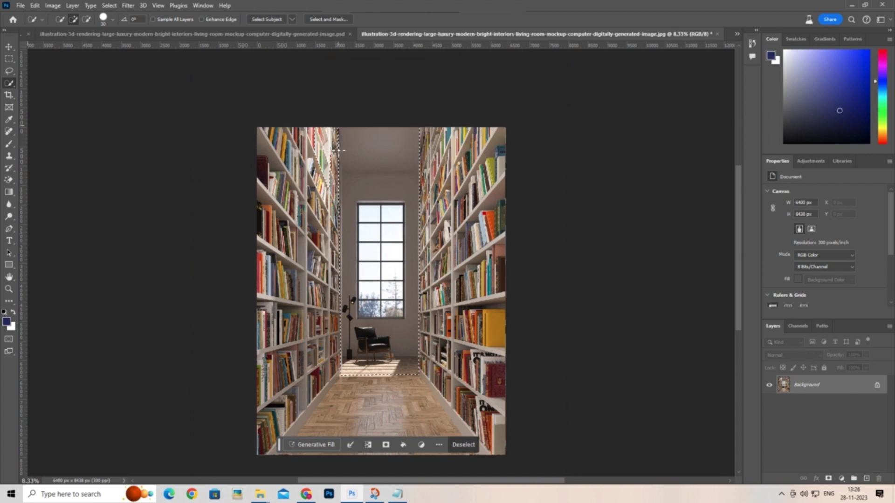
{"action": "left_click_drag", "start_coordinate": [336, 150], "coordinate": [343, 144]}
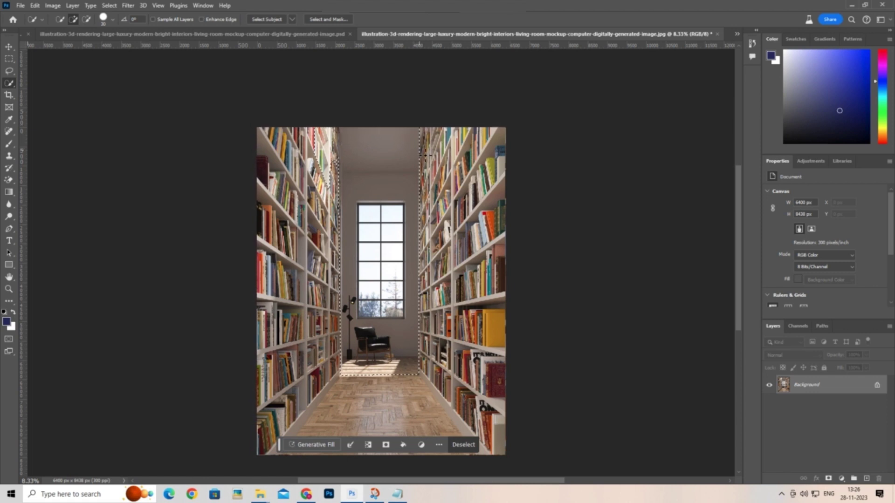
{"action": "left_click_drag", "start_coordinate": [424, 155], "coordinate": [426, 135]}
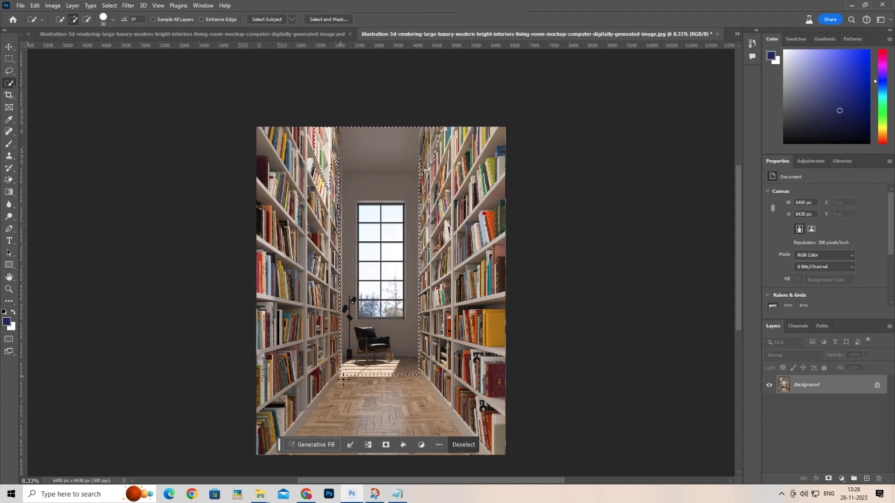
{"action": "left_click_drag", "start_coordinate": [390, 383], "coordinate": [422, 382]}
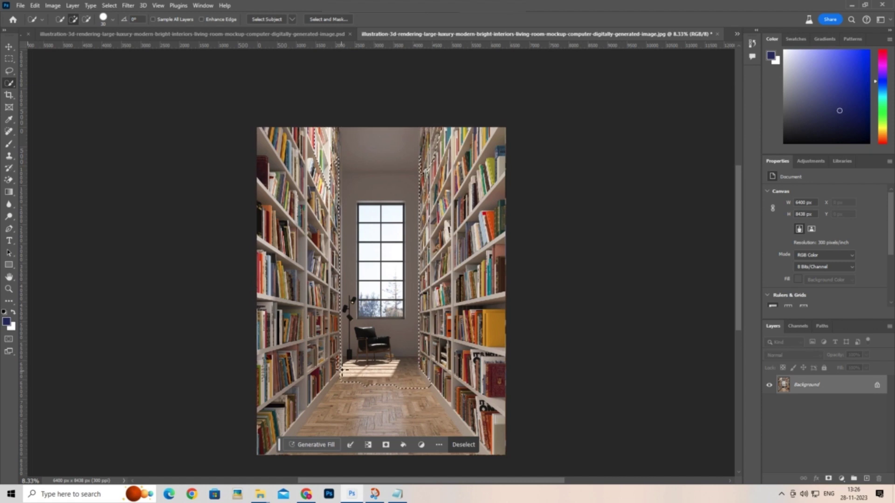
{"action": "left_click_drag", "start_coordinate": [341, 371], "coordinate": [345, 369]}
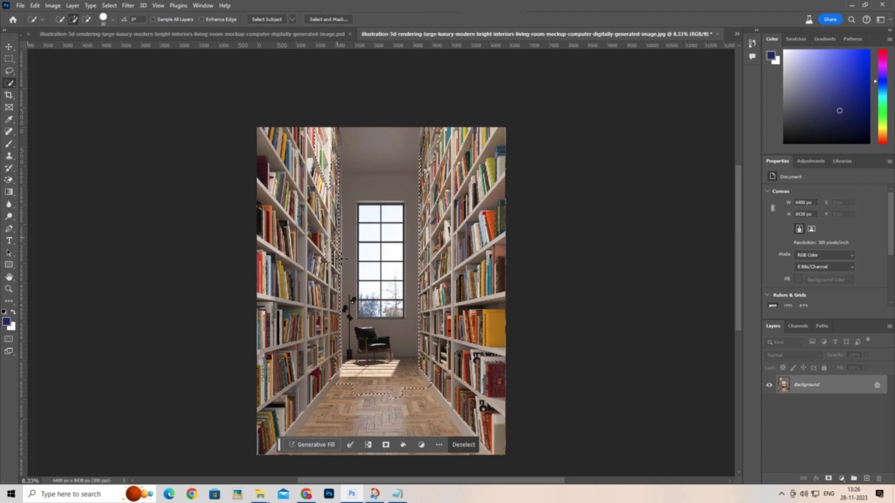
{"action": "left_click_drag", "start_coordinate": [339, 258], "coordinate": [336, 293]}
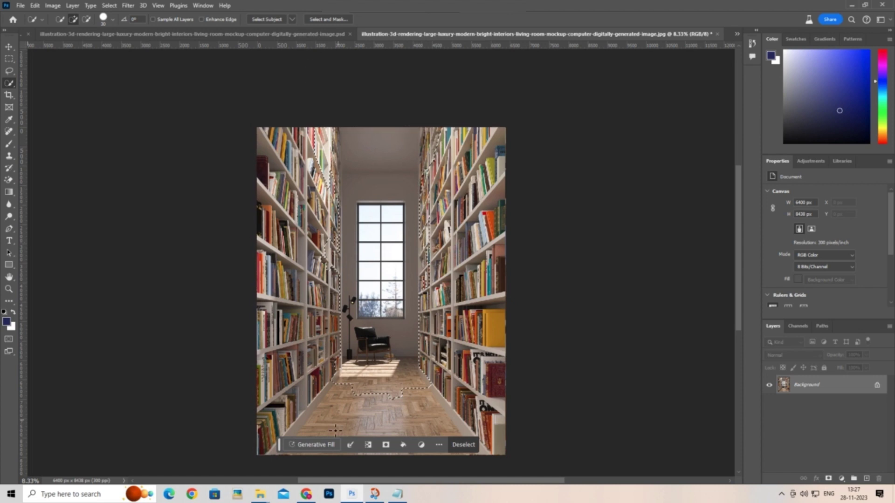
Generate 'lush moss jungle' into the gap and keep the third variation.
{"action": "left_click", "coordinate": [326, 448]}
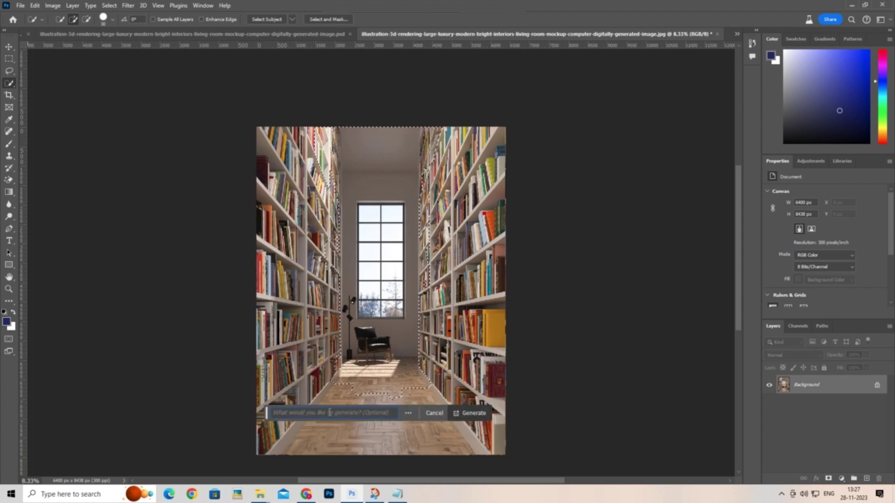
{"action": "type", "text": "lush moss jun"}
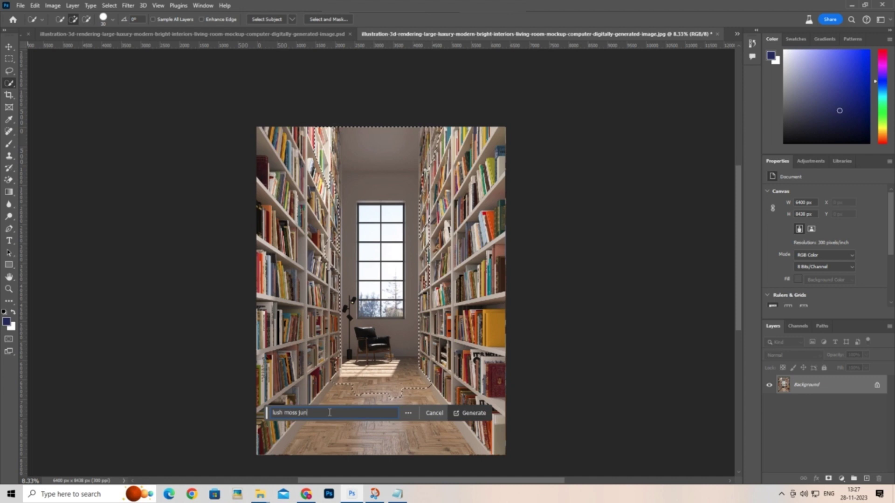
{"action": "type", "text": "e"}
{"action": "key", "text": "Return"}
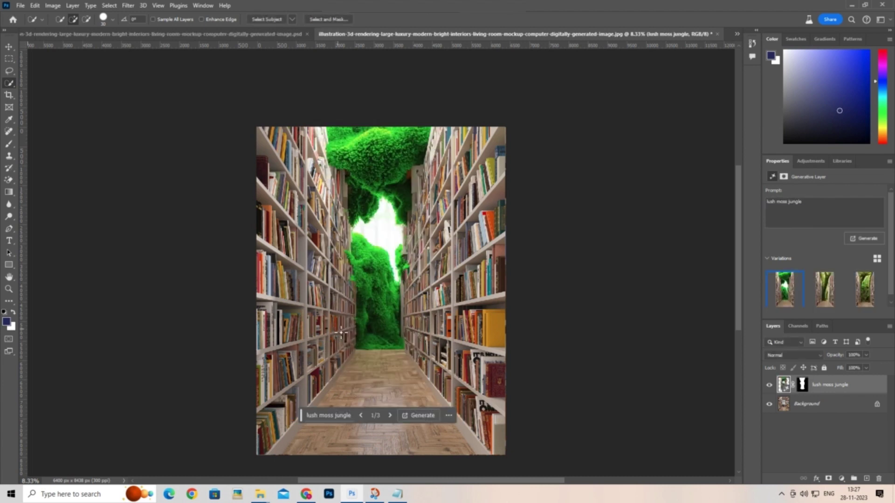
{"action": "left_click", "coordinate": [829, 291]}
{"action": "left_click", "coordinate": [861, 292]}
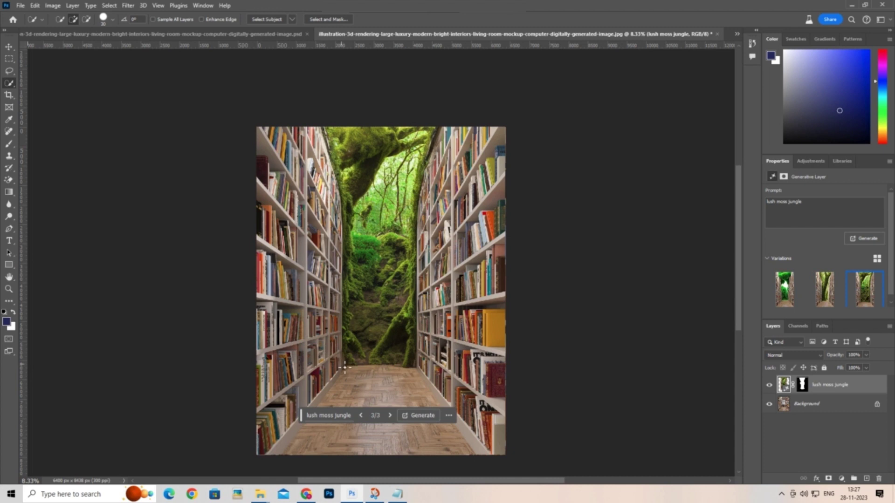
Try brushing the wooden floor into a quick selection, then undo and deselect it.
{"action": "left_click_drag", "start_coordinate": [345, 368], "coordinate": [362, 404]}
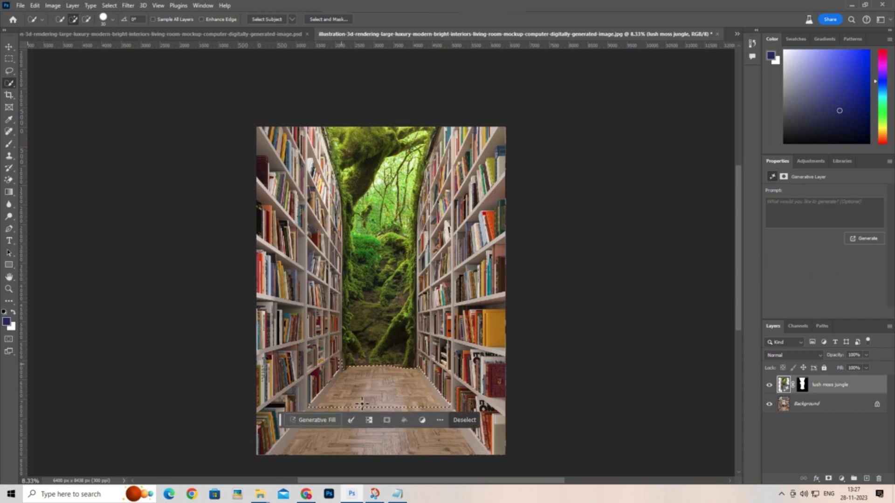
{"action": "left_click_drag", "start_coordinate": [367, 446], "coordinate": [362, 447]}
{"action": "mouse_move", "coordinate": [444, 439]}
{"action": "left_mouse_down"}
{"action": "mouse_move", "coordinate": [405, 430]}
{"action": "mouse_move", "coordinate": [487, 461]}
{"action": "mouse_move", "coordinate": [292, 454]}
{"action": "left_mouse_up"}
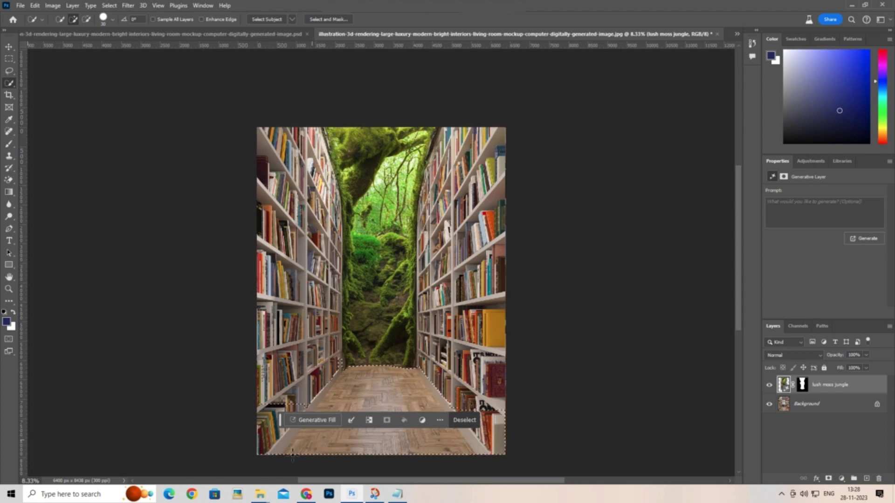
{"action": "key", "text": "ctrl+z"}
{"action": "key", "text": "ctrl+z"}
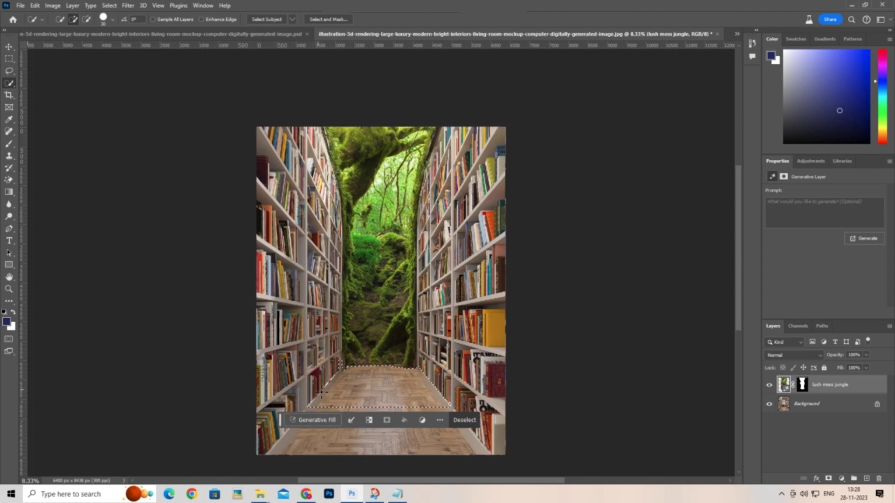
{"action": "key", "text": "ctrl+d"}
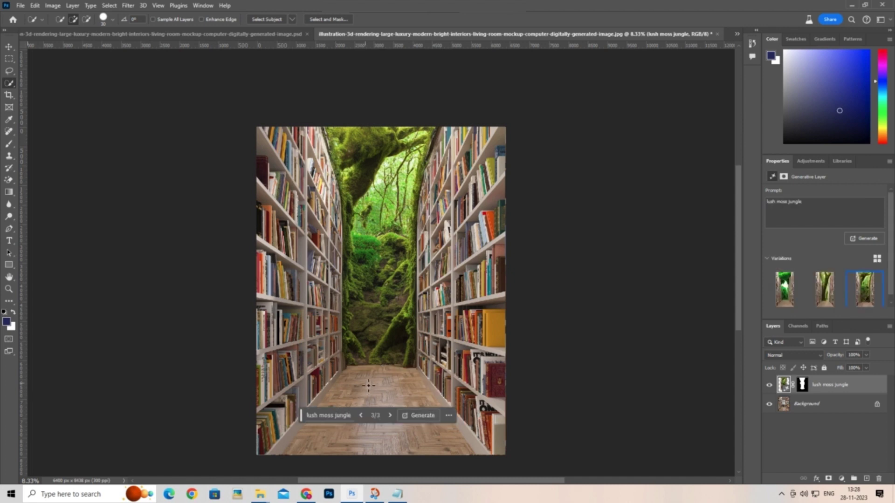
Outline the floor down to the bottom edge with a four-point pen path and load it as a selection.
{"action": "left_click", "coordinate": [9, 228]}
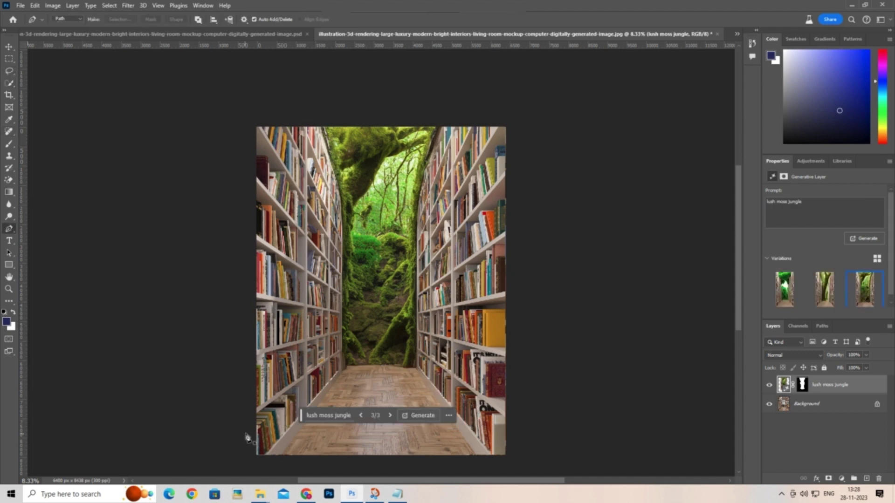
{"action": "left_click", "coordinate": [347, 366]}
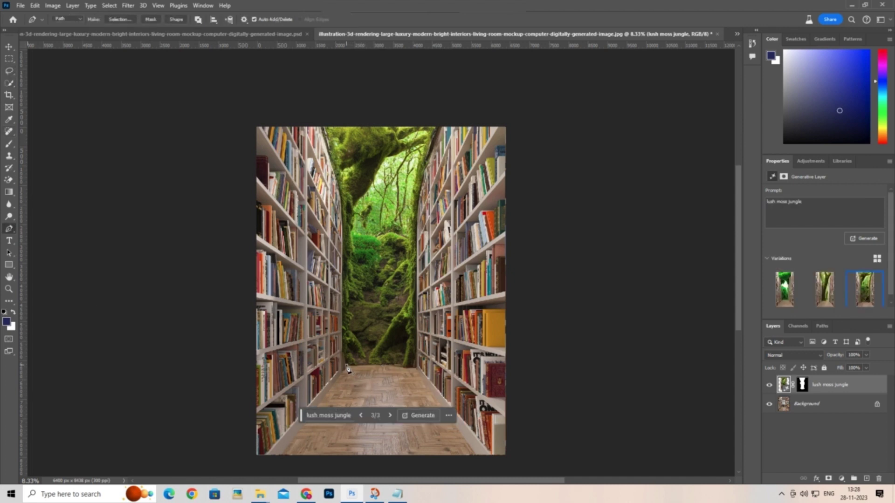
{"action": "left_click", "coordinate": [278, 459]}
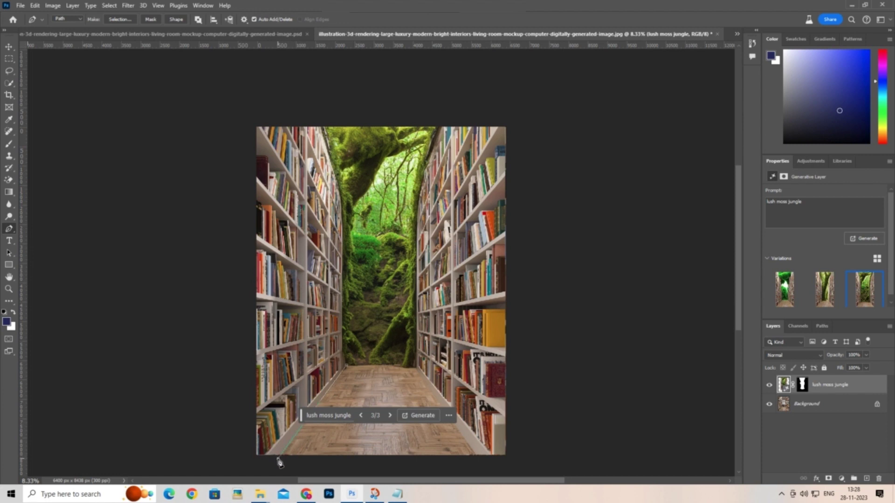
{"action": "left_click", "coordinate": [480, 459]}
{"action": "left_click", "coordinate": [415, 365]}
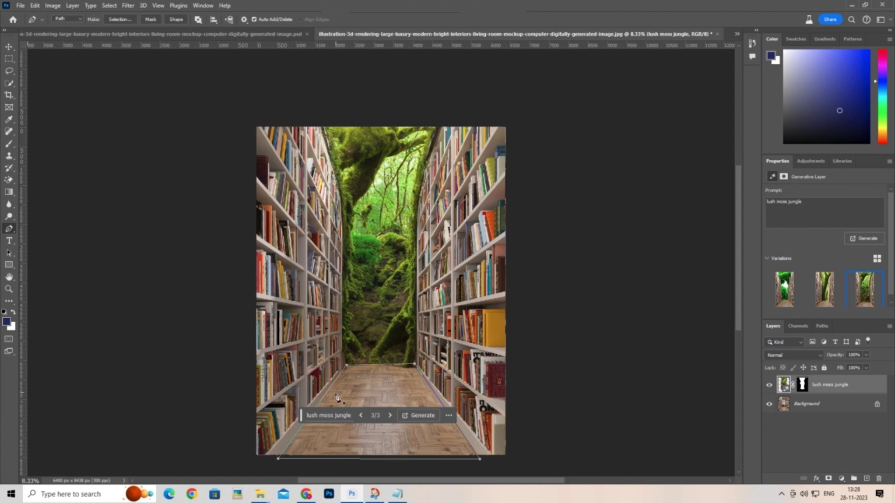
{"action": "key", "text": "ctrl+Return"}
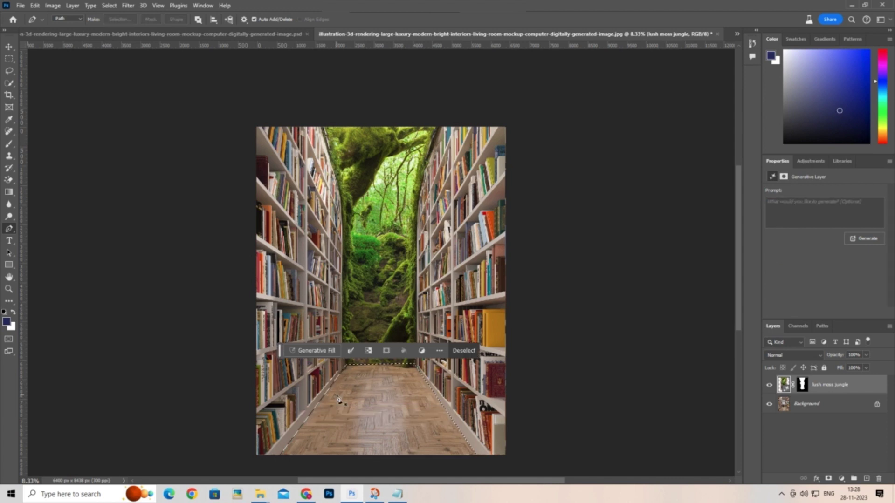
Generate 'lush moss and jungle' ground over the selected floor.
{"action": "left_click", "coordinate": [332, 351]}
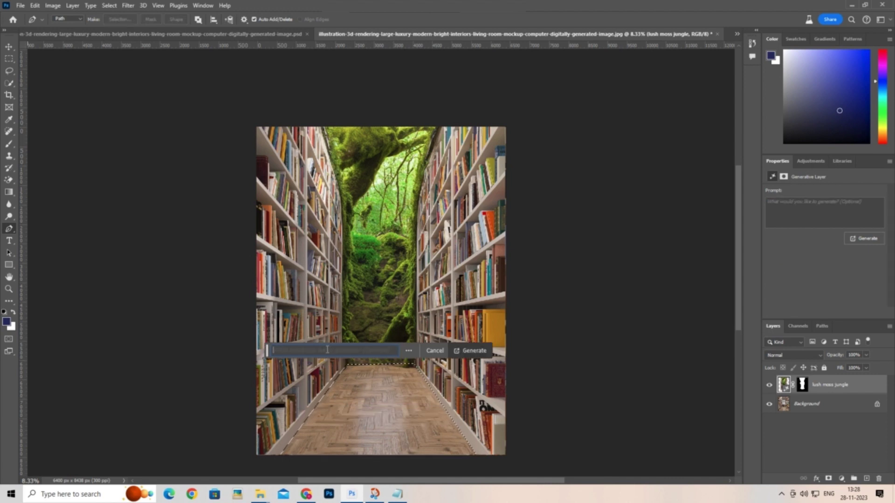
{"action": "type", "text": "lush moss and jungle"}
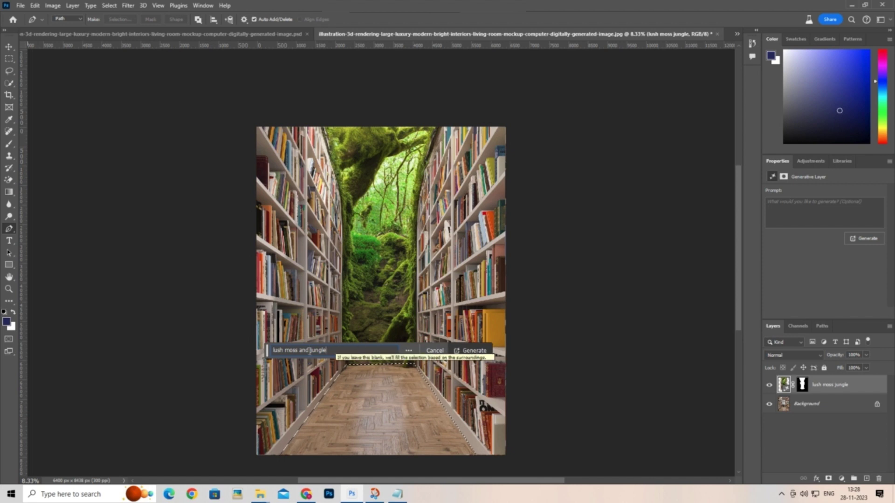
{"action": "left_click", "coordinate": [472, 351]}
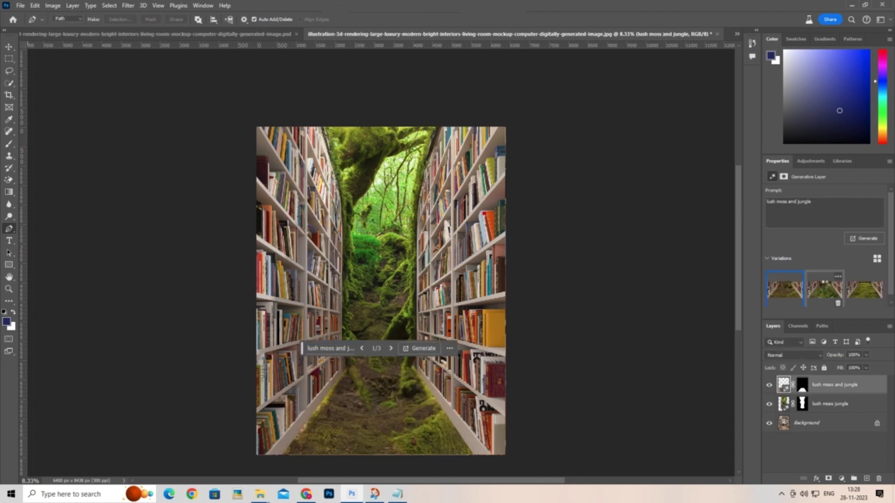
Preview the second floor variation, clear a stray path point, and reselect the moss layer.
{"action": "left_click", "coordinate": [825, 288]}
{"action": "left_click", "coordinate": [642, 262]}
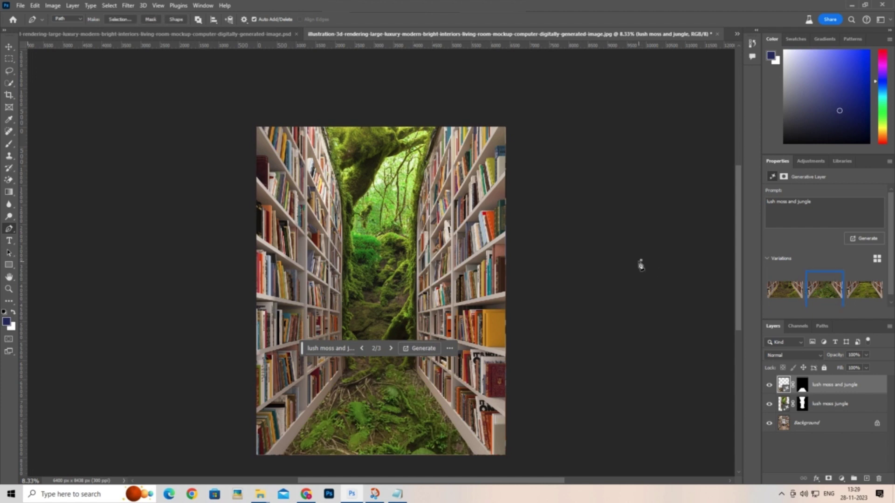
{"action": "key", "text": "Escape"}
{"action": "key", "text": "v"}
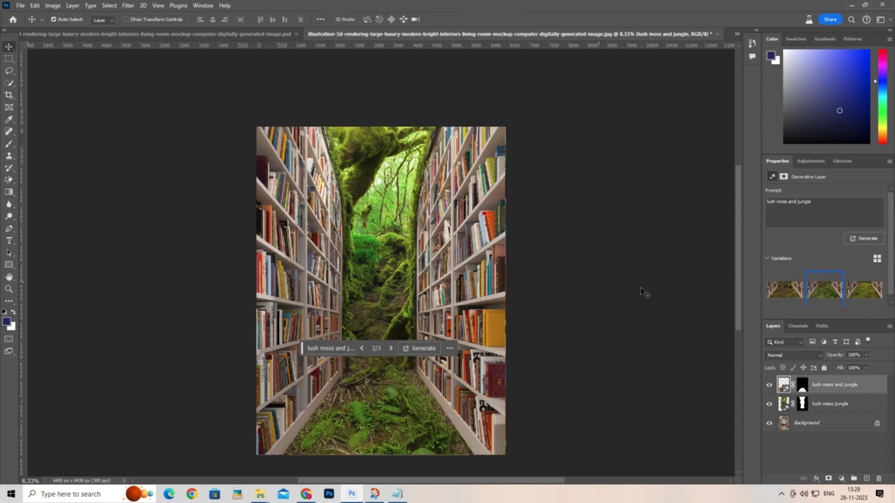
{"action": "left_click", "coordinate": [703, 290]}
{"action": "left_click", "coordinate": [378, 415]}
Compare the third and second floor variations, keep variation 1, and deselect the layer.
{"action": "left_click", "coordinate": [869, 293]}
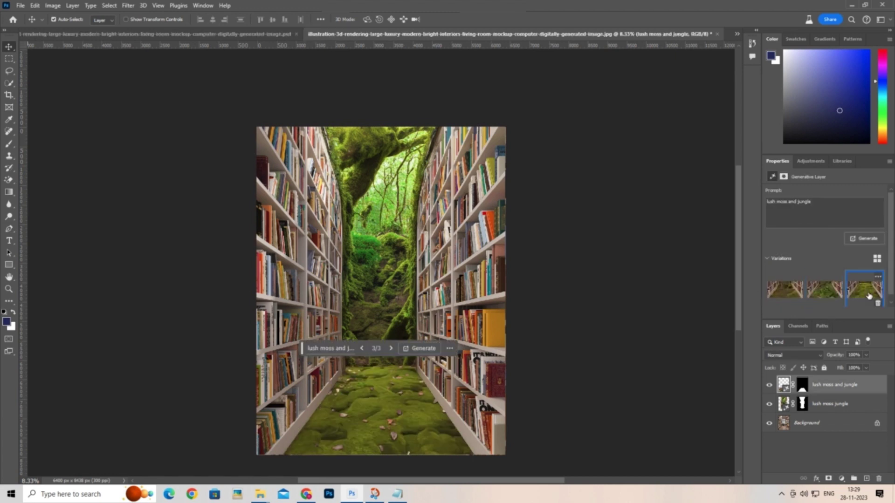
{"action": "left_click", "coordinate": [819, 290]}
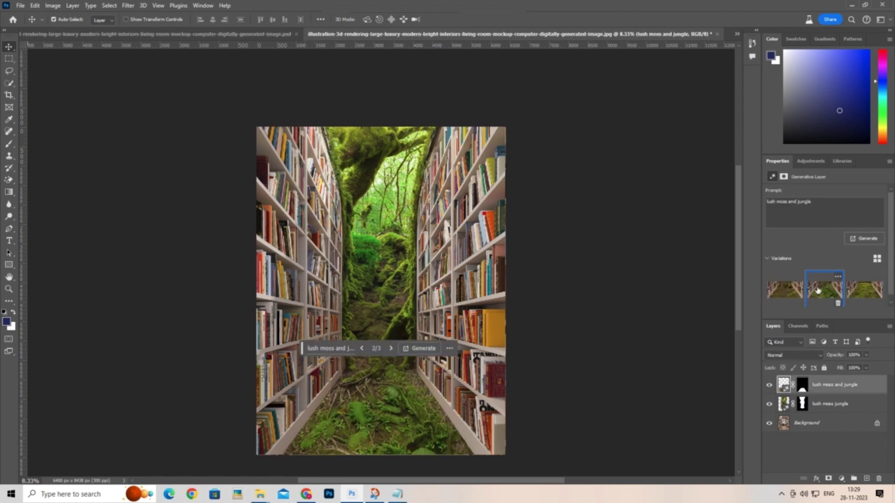
{"action": "left_click", "coordinate": [787, 292]}
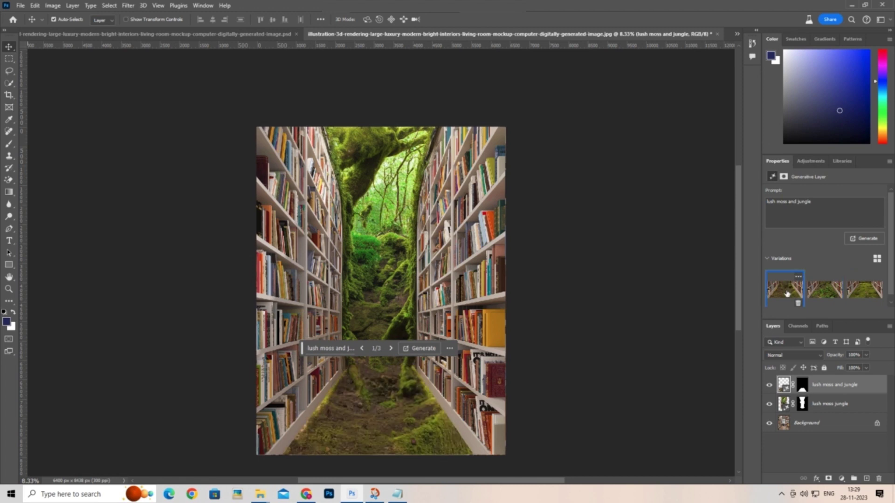
{"action": "left_click", "coordinate": [579, 240]}
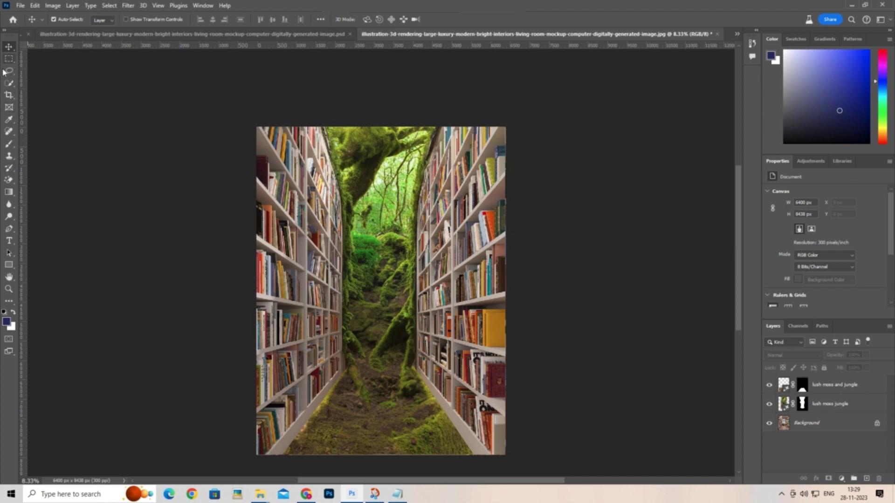
Lasso a narrow strip down the corridor centre from the mossy gap to the bottom.
{"action": "left_click", "coordinate": [9, 228]}
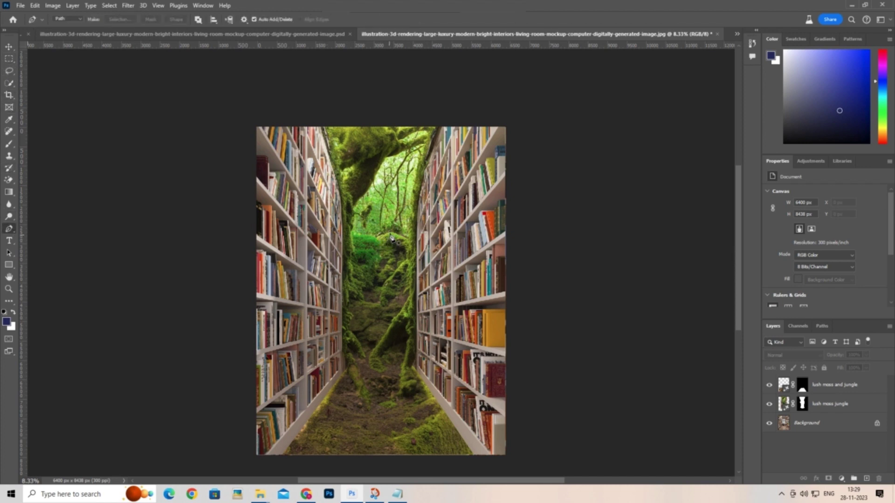
{"action": "left_click", "coordinate": [397, 236]}
{"action": "left_click", "coordinate": [9, 74]}
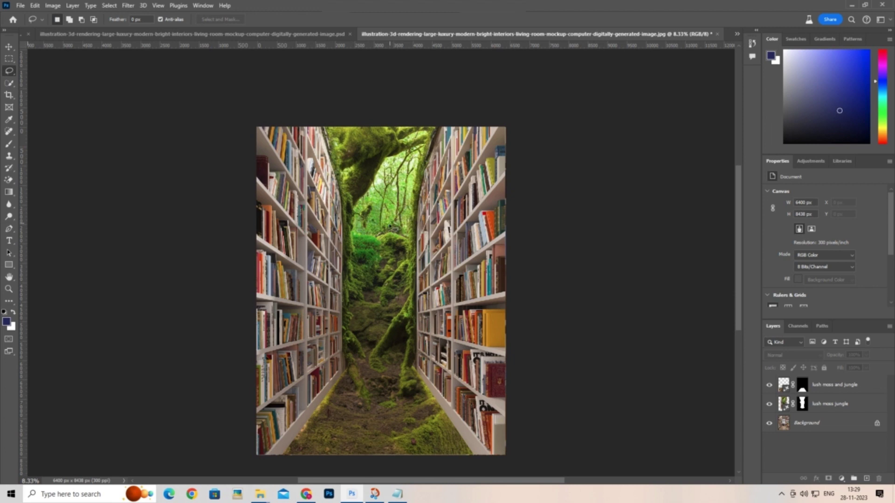
{"action": "mouse_move", "coordinate": [356, 242]}
{"action": "left_mouse_down"}
{"action": "mouse_move", "coordinate": [363, 329]}
{"action": "mouse_move", "coordinate": [341, 442]}
{"action": "mouse_move", "coordinate": [439, 445]}
{"action": "mouse_move", "coordinate": [415, 420]}
{"action": "mouse_move", "coordinate": [386, 318]}
{"action": "mouse_move", "coordinate": [391, 330]}
{"action": "left_mouse_up"}
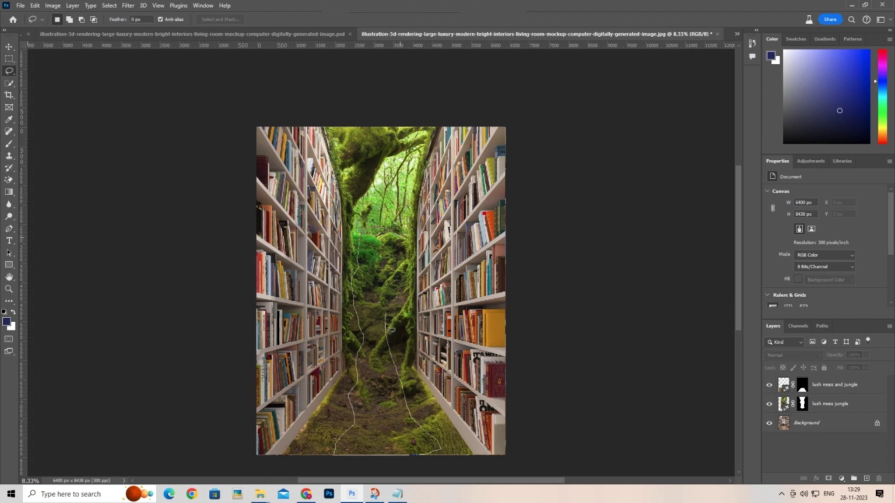
{"action": "mouse_move", "coordinate": [396, 376]}
{"action": "left_mouse_down"}
{"action": "mouse_move", "coordinate": [405, 380]}
{"action": "mouse_move", "coordinate": [402, 279]}
{"action": "left_mouse_up"}
{"action": "left_click_drag", "start_coordinate": [387, 229], "coordinate": [387, 232]}
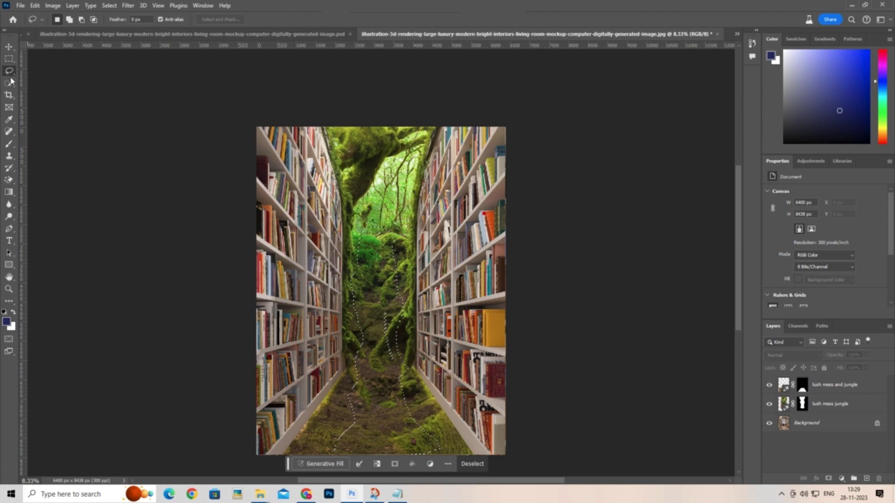
Generate a 'waterfall down' layer in the strip, resubmitting the prompt after an error.
{"action": "key", "text": "w"}
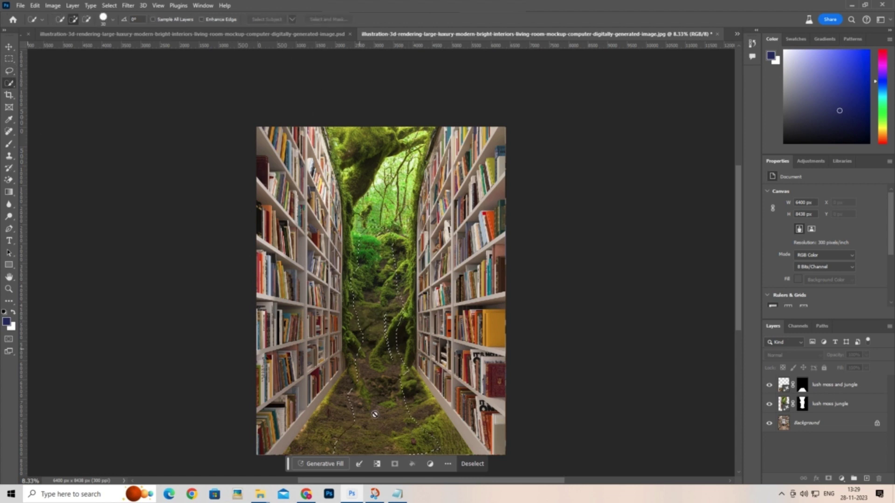
{"action": "left_click", "coordinate": [317, 463]}
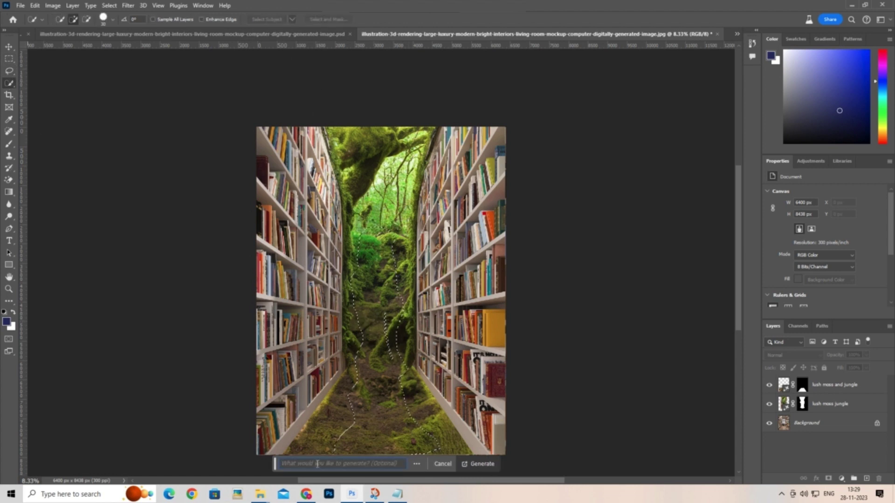
{"action": "type", "text": "water"}
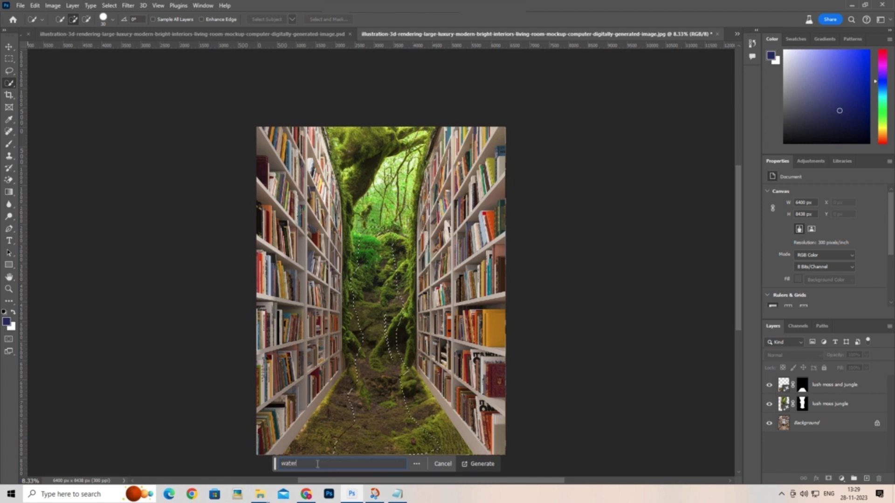
{"action": "type", "text": "fal"}
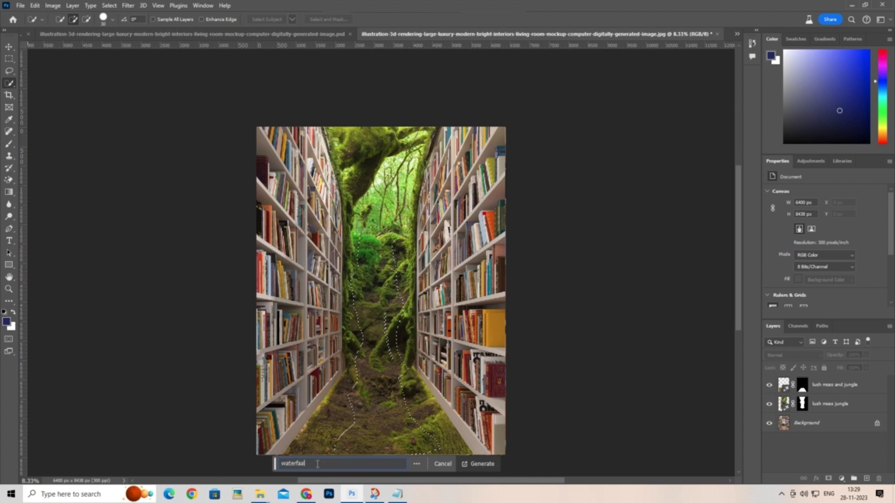
{"action": "key", "text": "Return"}
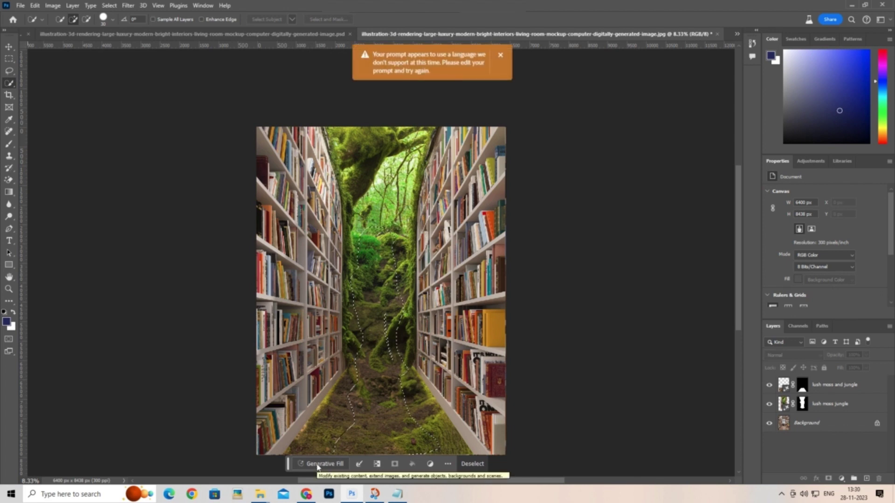
{"action": "left_click", "coordinate": [318, 466]}
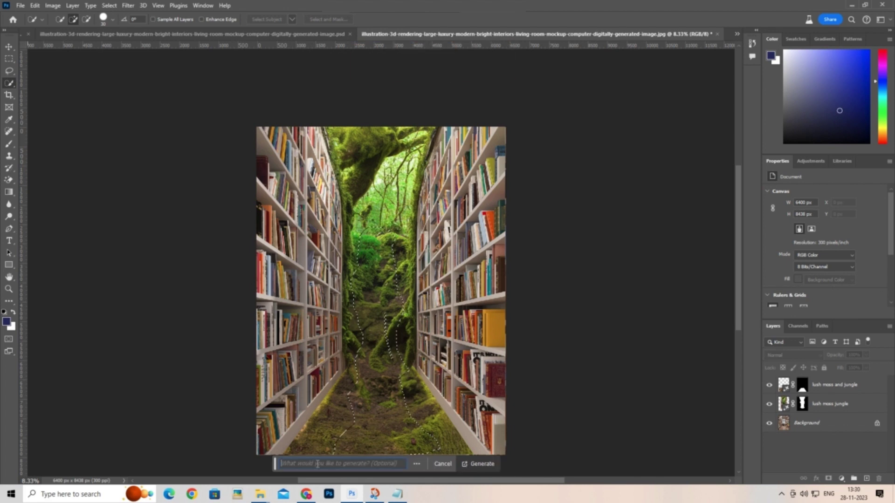
{"action": "type", "text": "a"}
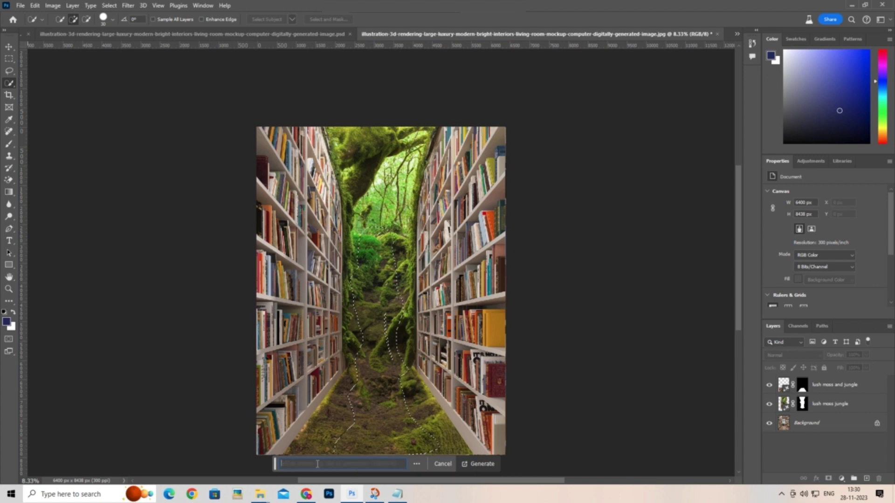
{"action": "type", "text": "waterfa"}
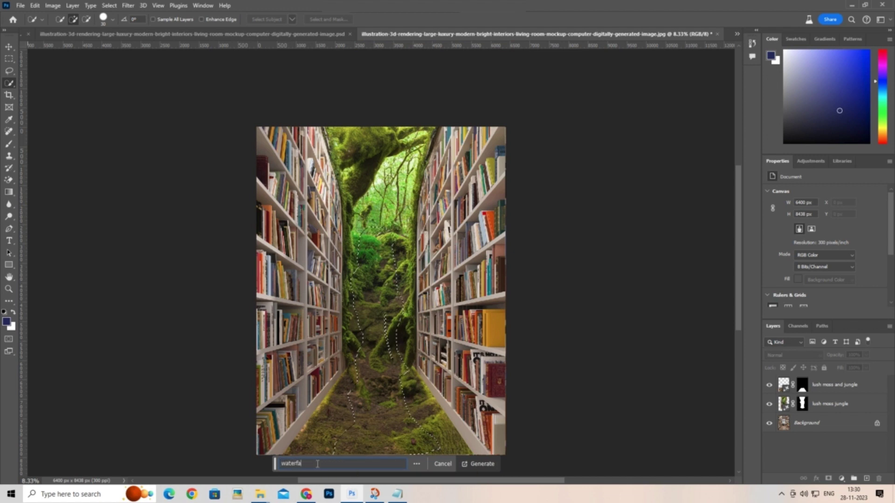
{"action": "type", "text": "ll"}
{"action": "type", "text": " down"}
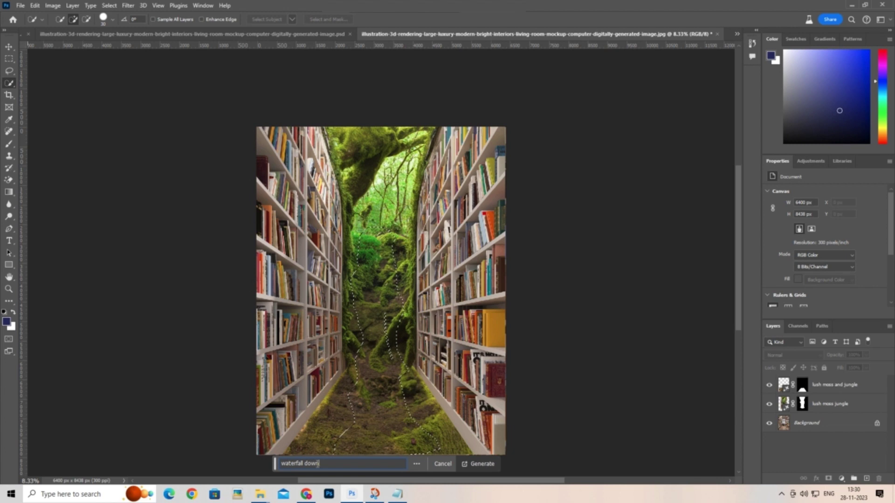
{"action": "key", "text": "Return"}
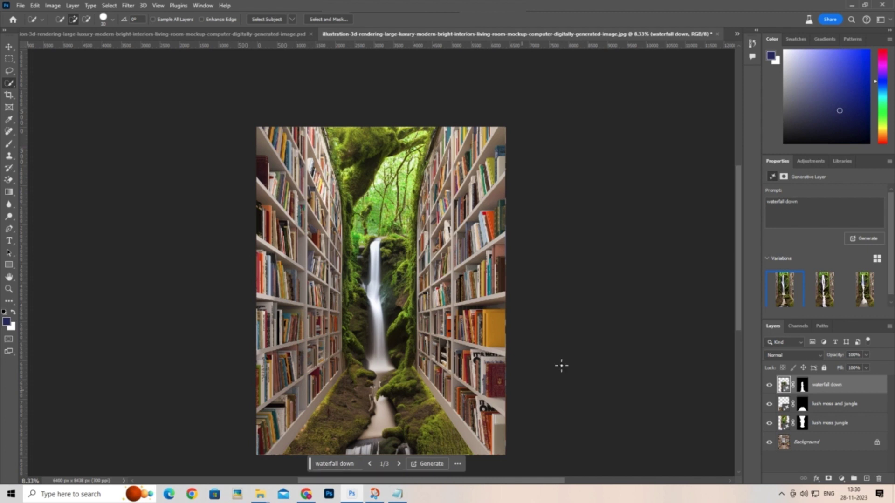
Lasso the pool at the waterfall's foot and begin the 'tiger drinking from' prompt.
{"action": "left_click", "coordinate": [10, 73]}
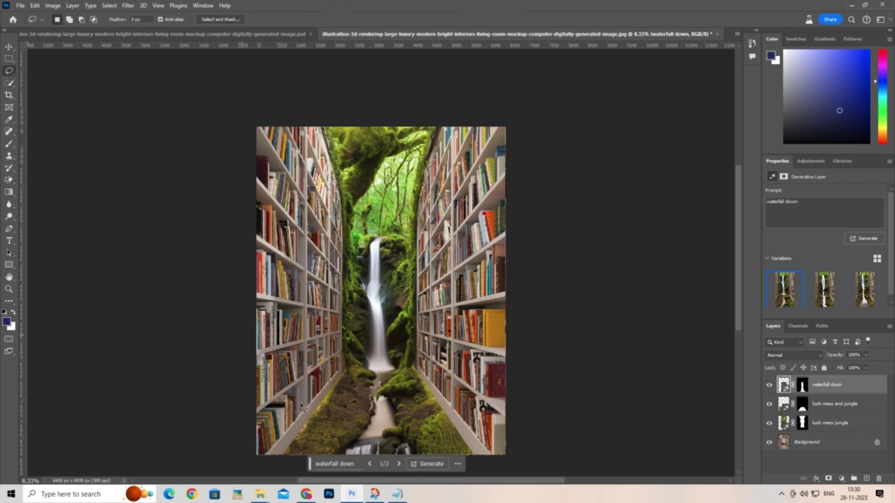
{"action": "left_click_drag", "start_coordinate": [428, 412], "coordinate": [391, 345]}
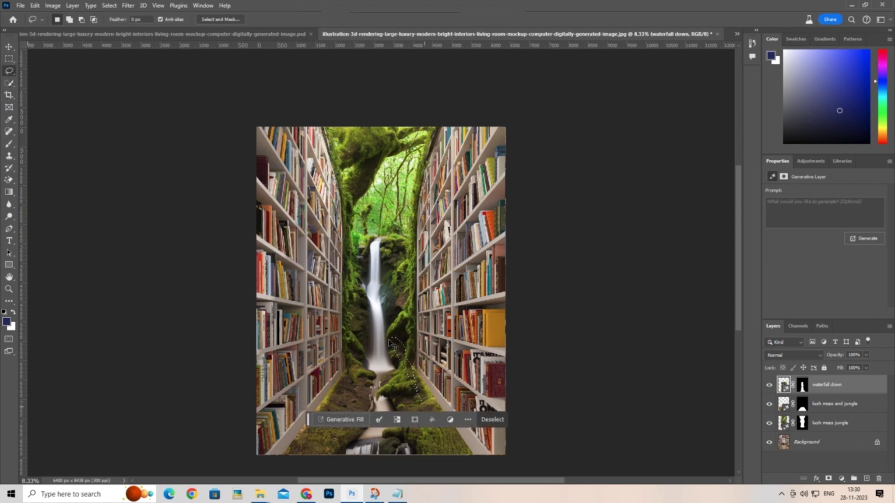
{"action": "left_click", "coordinate": [411, 381]}
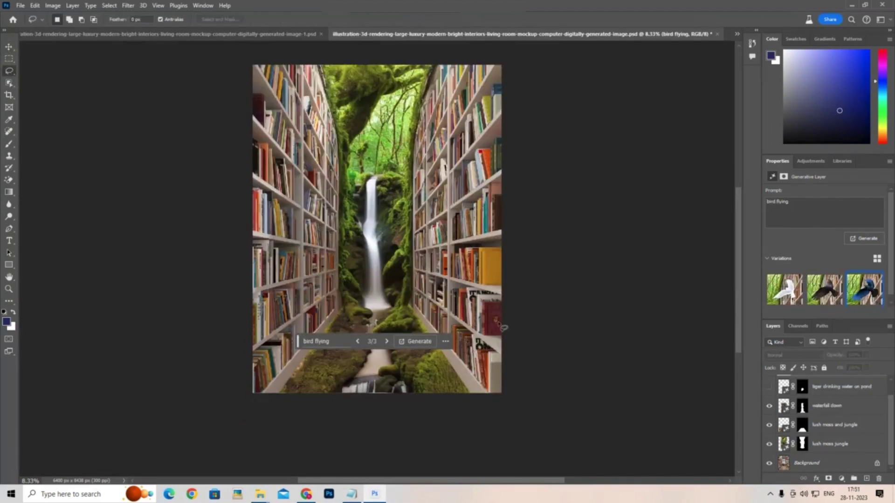
{"action": "mouse_move", "coordinate": [405, 278]}
{"action": "left_mouse_down"}
{"action": "mouse_move", "coordinate": [399, 325]}
{"action": "mouse_move", "coordinate": [410, 303]}
{"action": "mouse_move", "coordinate": [404, 278]}
{"action": "left_mouse_up"}
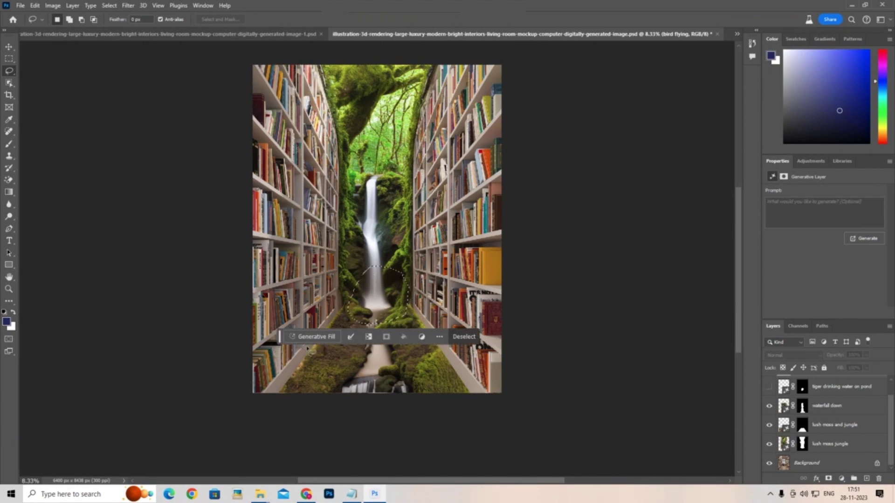
{"action": "left_click", "coordinate": [322, 336]}
{"action": "type", "text": "tiger drinking from pond"}
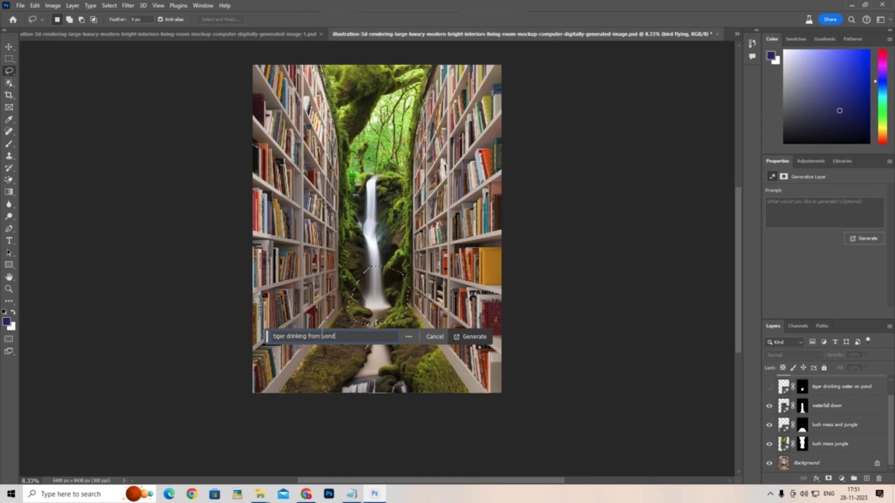
Generate the 'tiger drinking from pond' layer, compare its variations, and reselect the tiger layer.
{"action": "key", "text": "Return"}
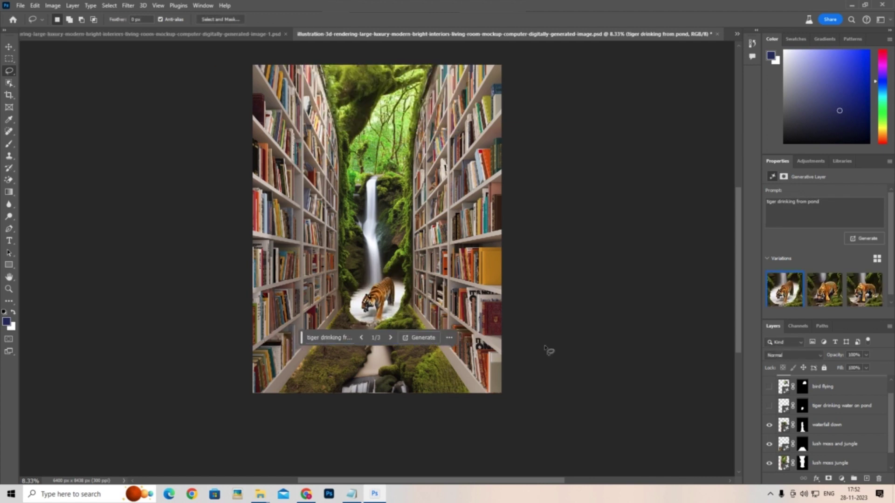
{"action": "left_click", "coordinate": [828, 289]}
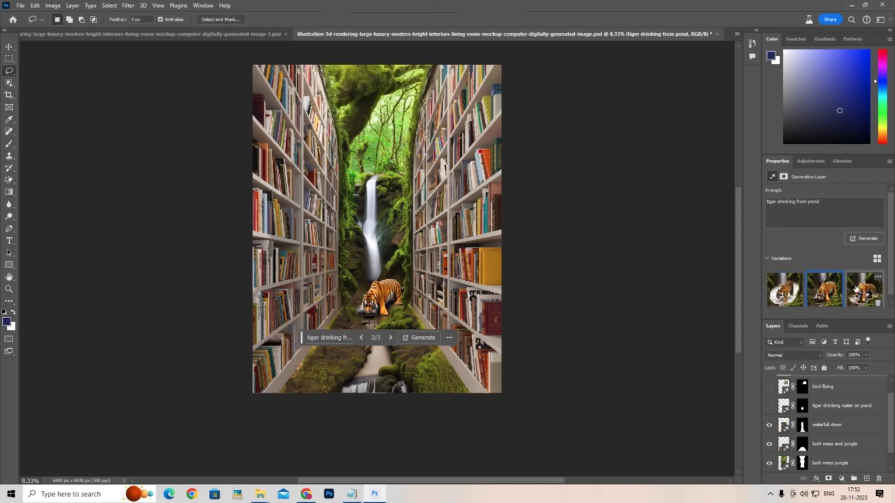
{"action": "left_click", "coordinate": [864, 289]}
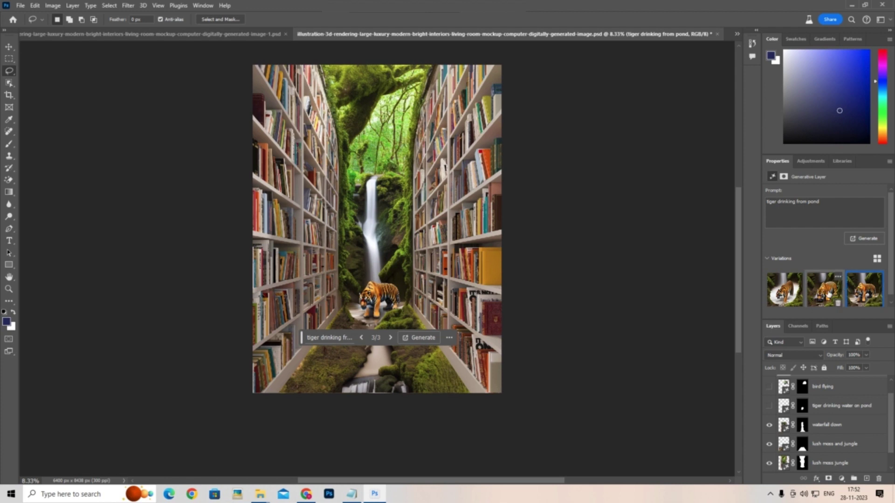
{"action": "left_click", "coordinate": [829, 295]}
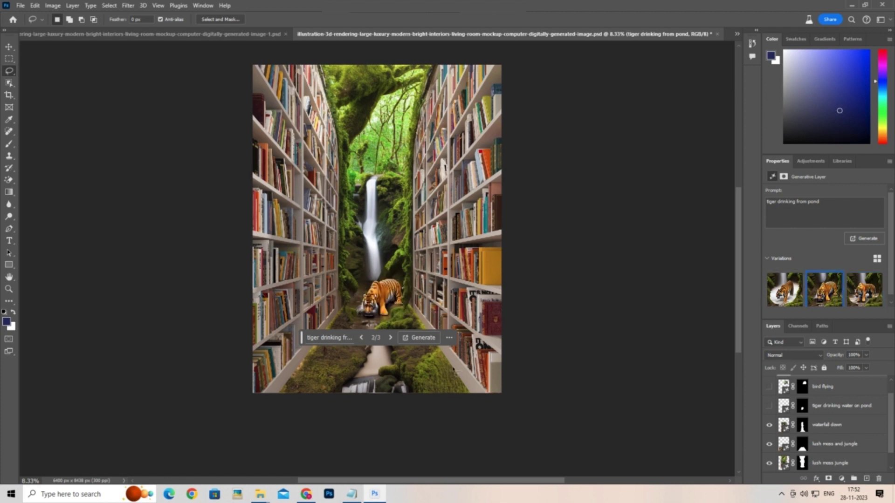
{"action": "left_click", "coordinate": [8, 46]}
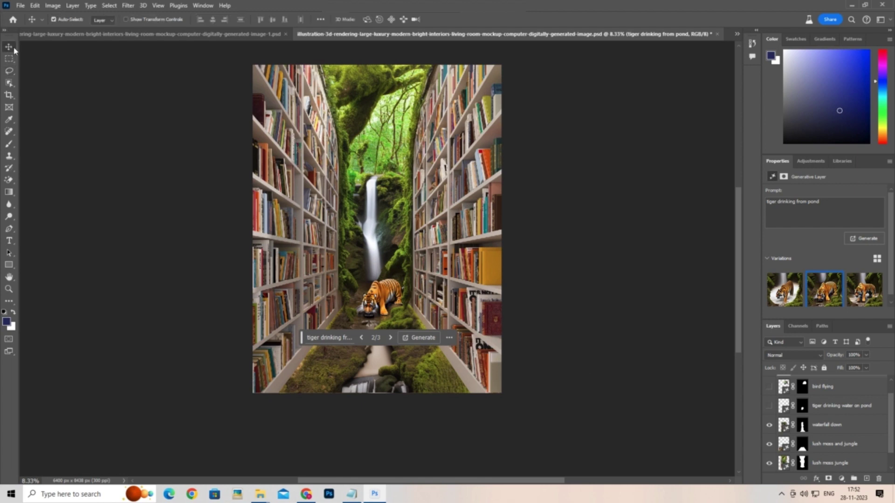
{"action": "left_click", "coordinate": [599, 304]}
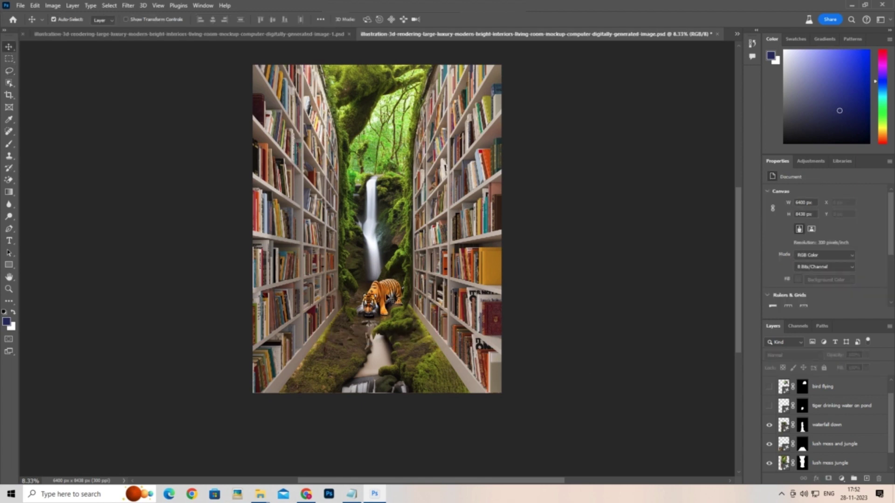
{"action": "left_click", "coordinate": [389, 298]}
Keep the second crouching-tiger variation and generate a 'bird flying' fill beside the waterfall's top.
{"action": "left_click", "coordinate": [854, 296]}
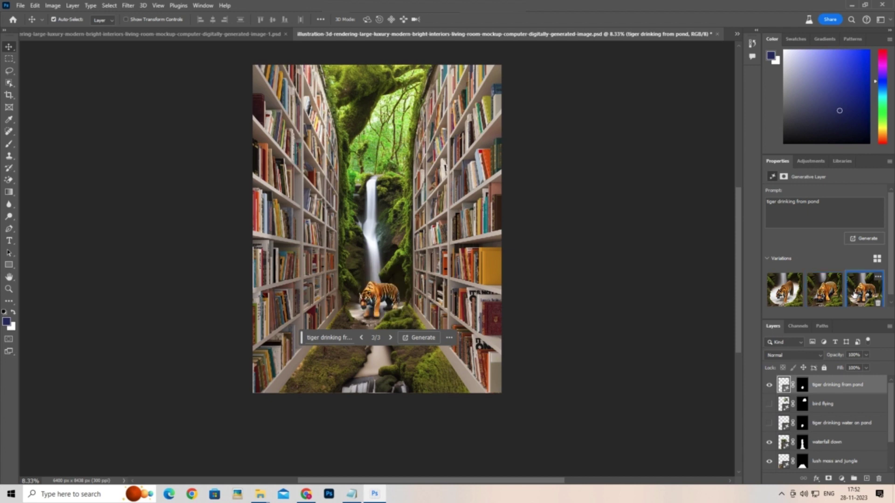
{"action": "left_click", "coordinate": [824, 290]}
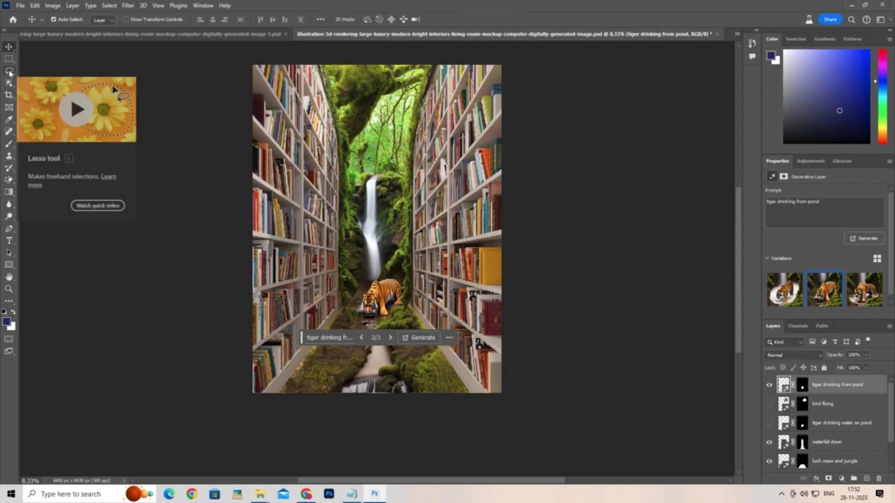
{"action": "left_click", "coordinate": [9, 71]}
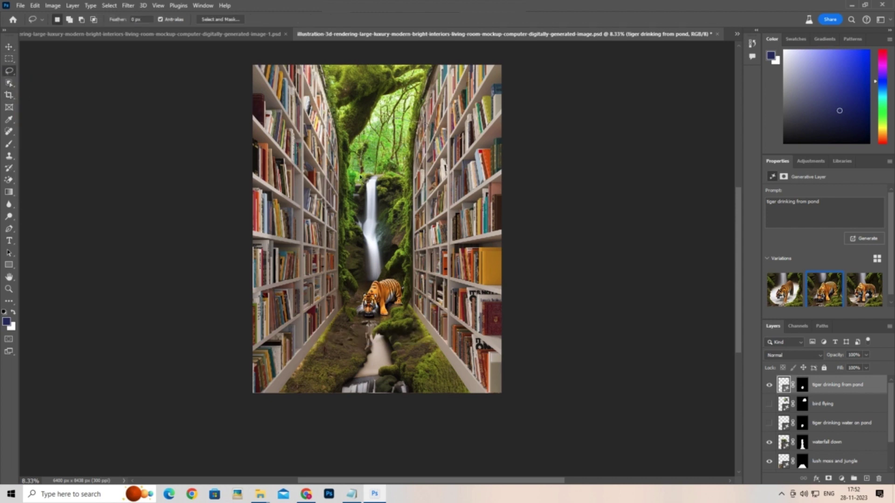
{"action": "left_click_drag", "start_coordinate": [361, 177], "coordinate": [413, 120]}
{"action": "left_click", "coordinate": [800, 213]}
{"action": "type", "text": "bird fly"}
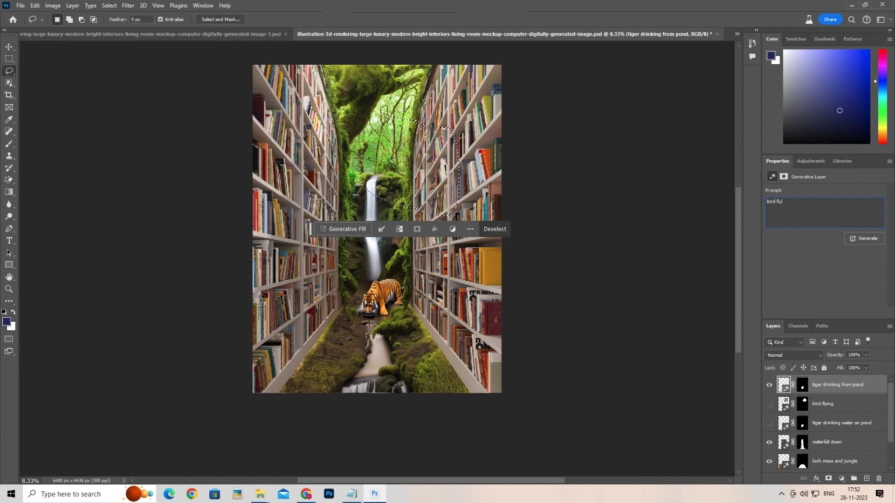
{"action": "type", "text": "ing"}
{"action": "key", "text": "Return"}
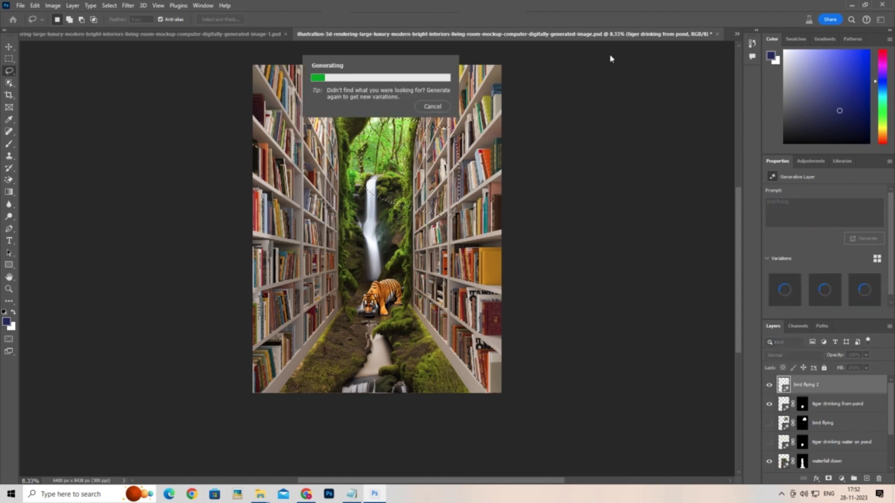